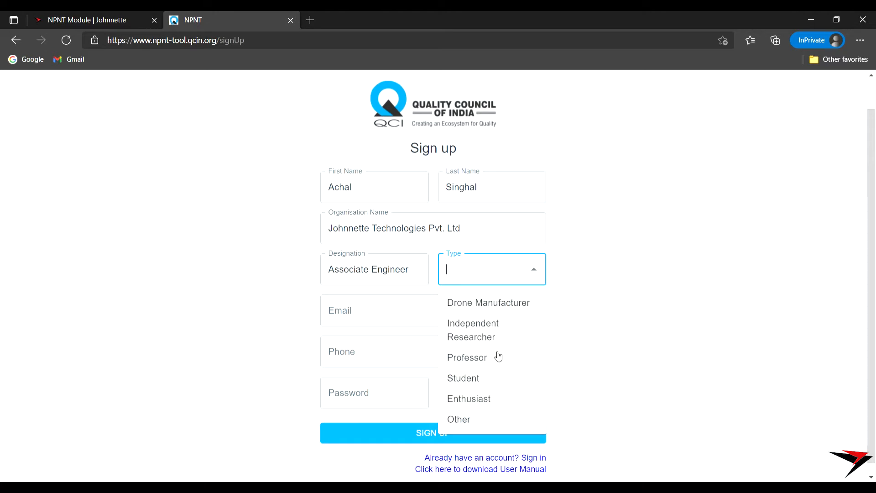
# - Choose Drone Manufacturer as the sign-up user type
pyautogui.click(474, 448)
pyautogui.click(537, 272)
pyautogui.click(512, 305)
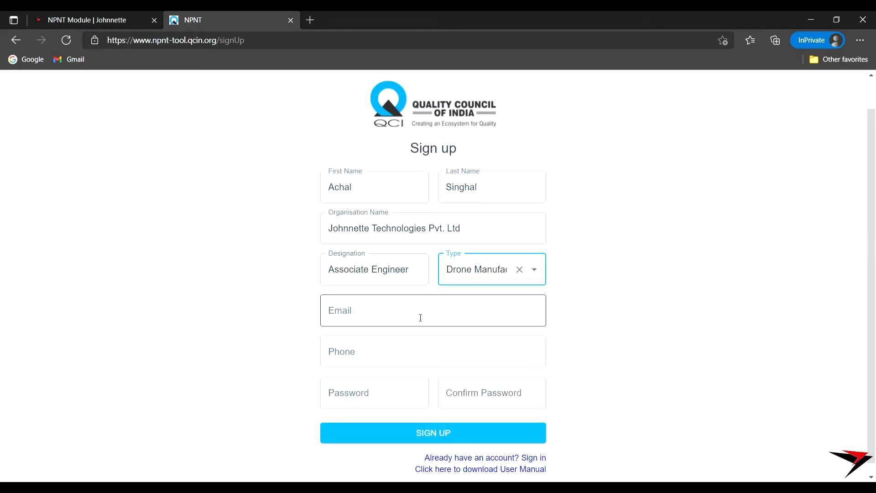
# - Fill in the email address, phone number, and the account password with its confirmation
pyautogui.click(390, 318)
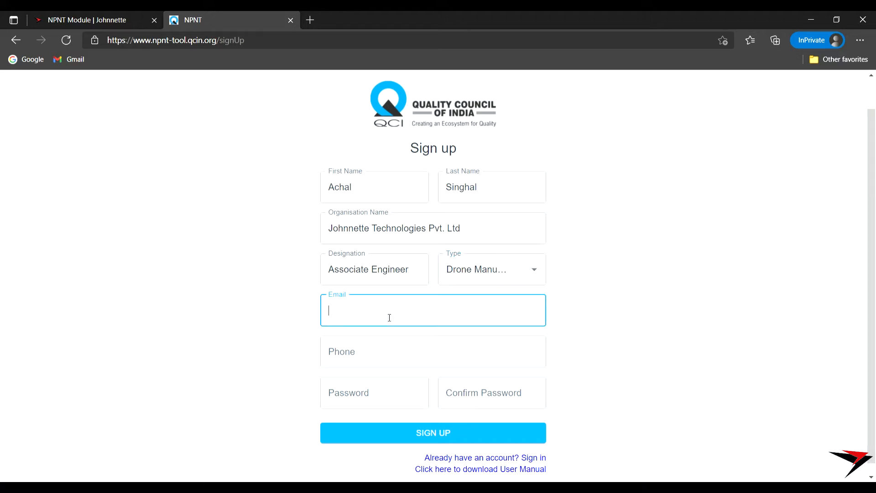
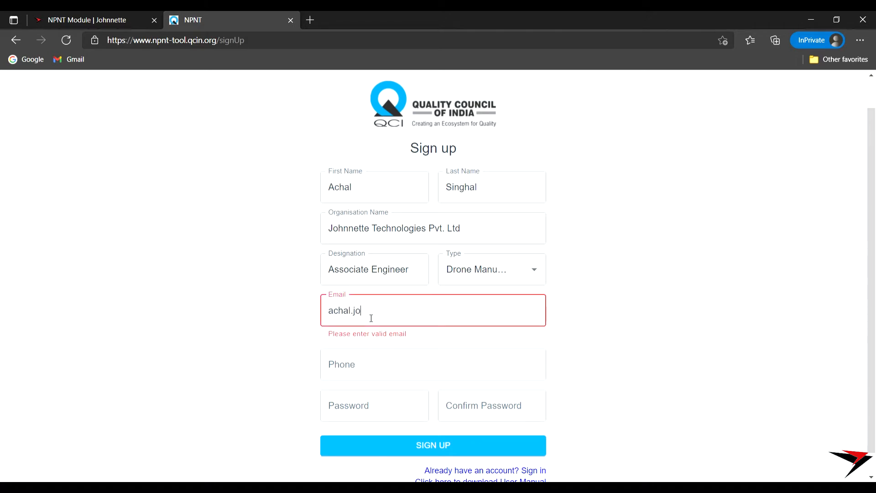
pyautogui.press('Tab')
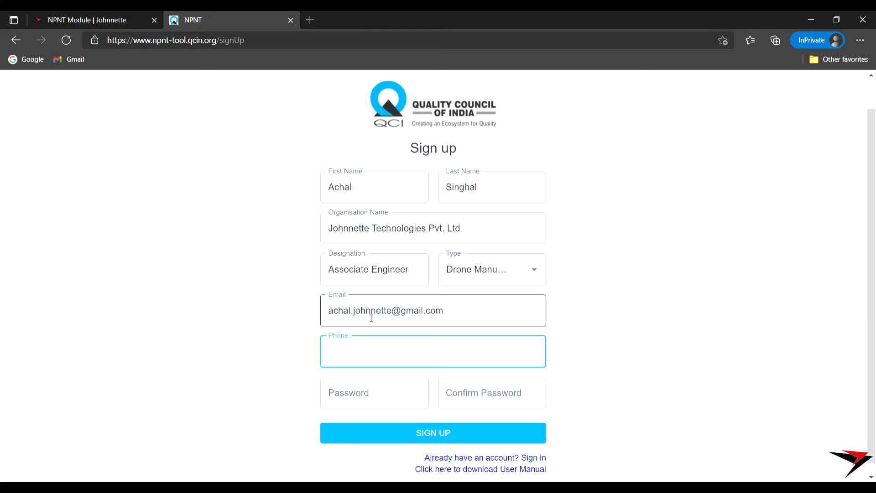
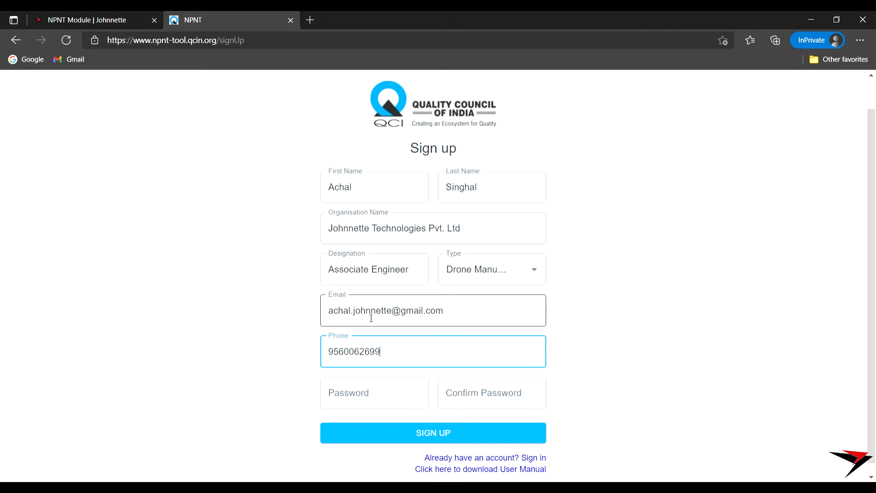
pyautogui.press('Tab')
pyautogui.write('*******')
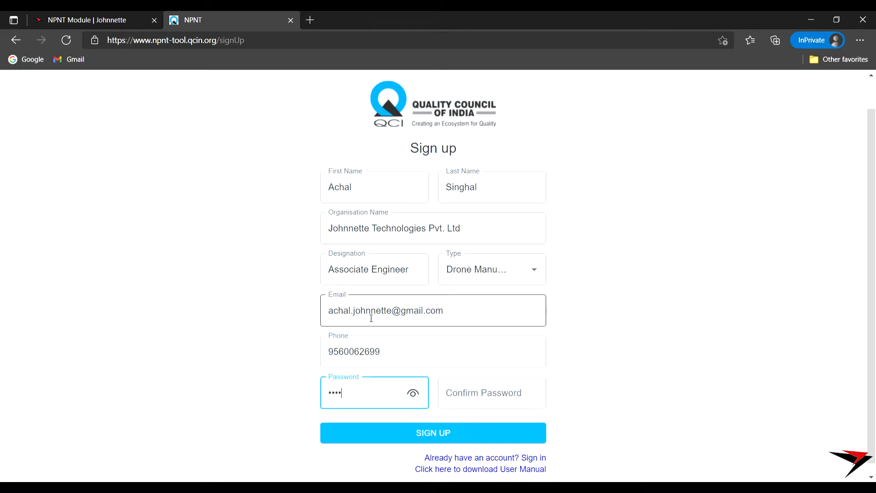
pyautogui.write('**')
pyautogui.press('Tab')
pyautogui.write('**********')
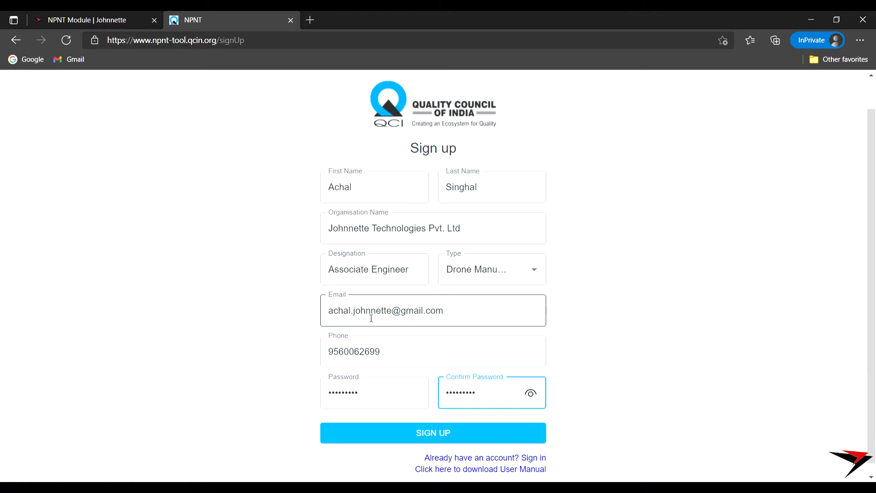
# - Submit the sign-up and check the new account's empty Test Cases list
pyautogui.click(410, 441)
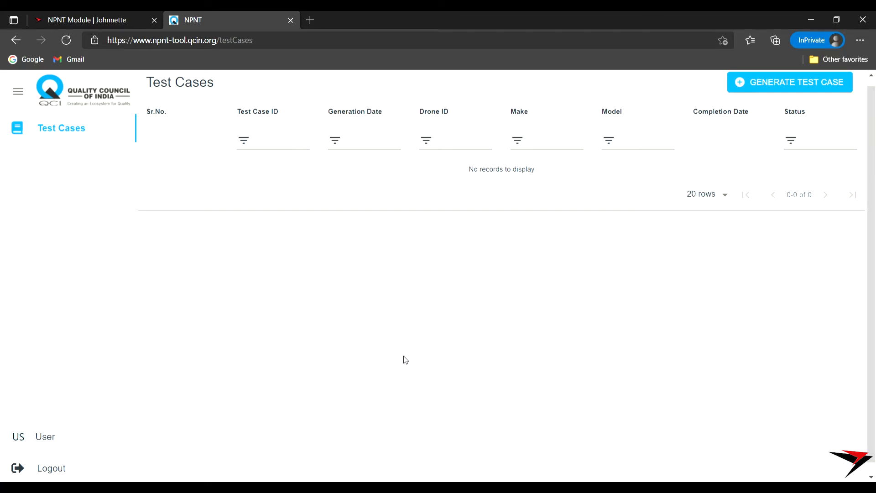
pyautogui.scroll(-1, 404, 357)
pyautogui.scroll(1, 406, 354)
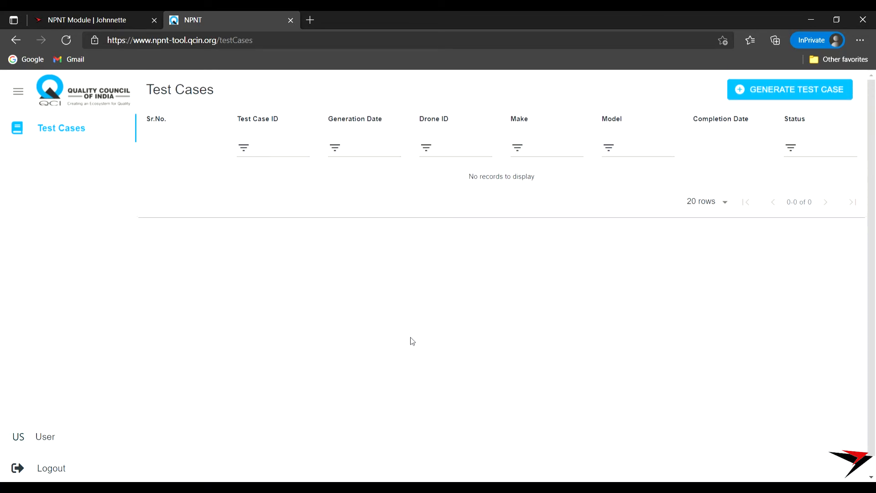
pyautogui.scroll(-1, 409, 338)
pyautogui.scroll(1, 409, 338)
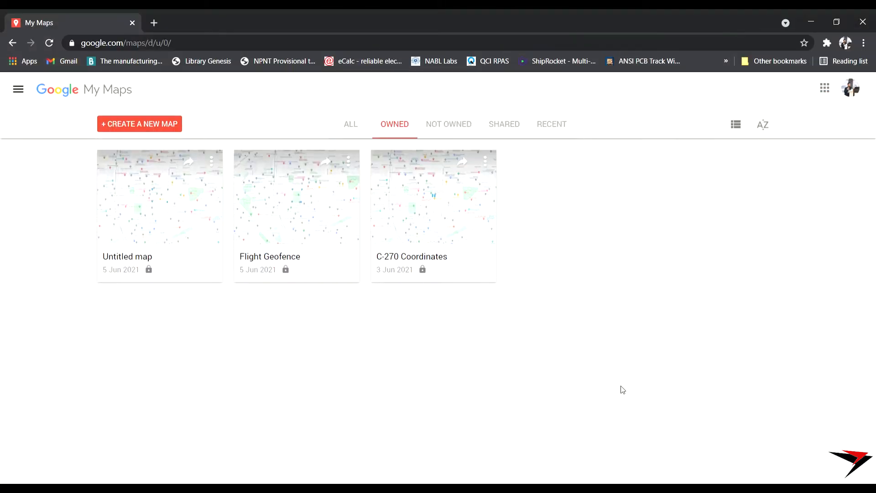
# - Create a new map and locate Johnnette Technologies Pvt Ltd via search
pyautogui.click(163, 125)
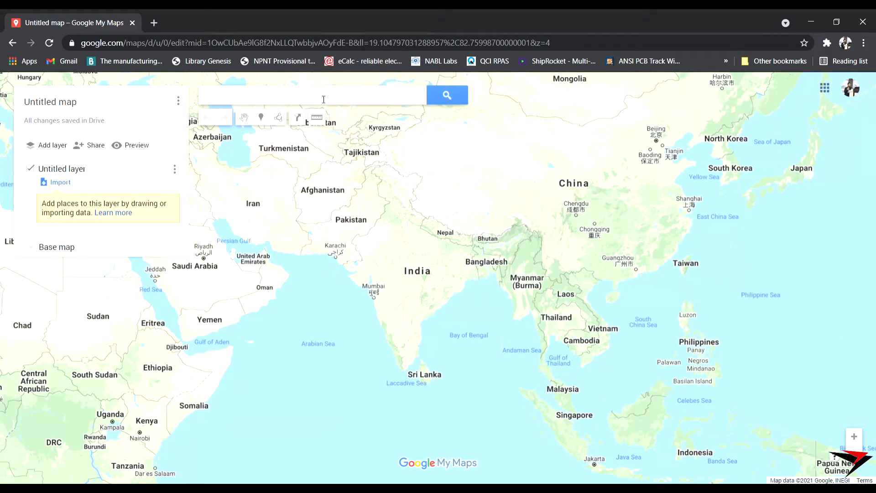
pyautogui.click(303, 95)
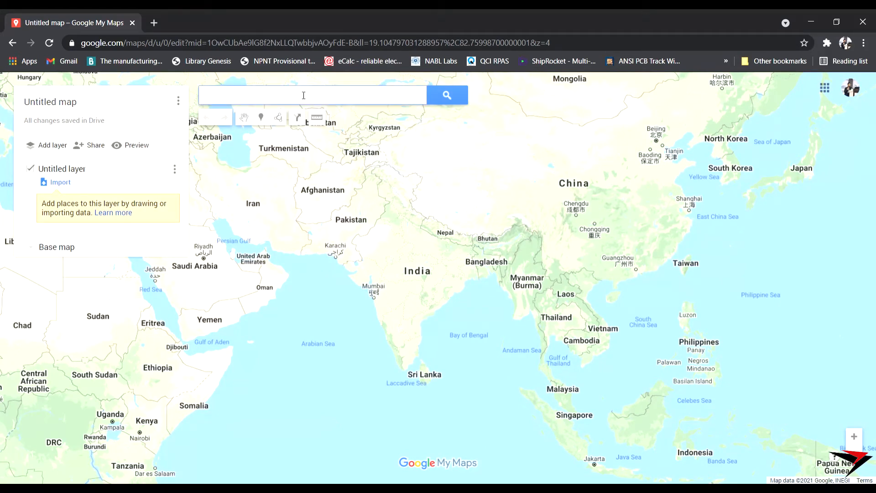
pyautogui.write('johnn')
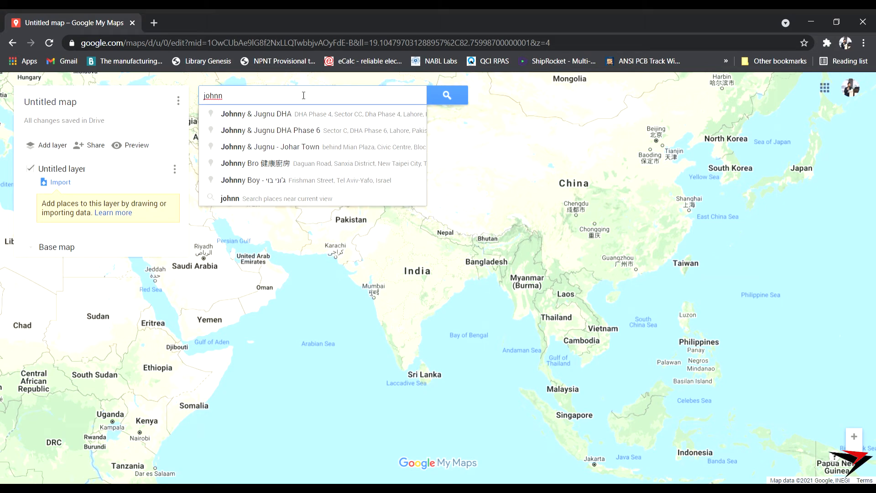
pyautogui.write('3')
pyautogui.write('ett')
pyautogui.click(279, 115)
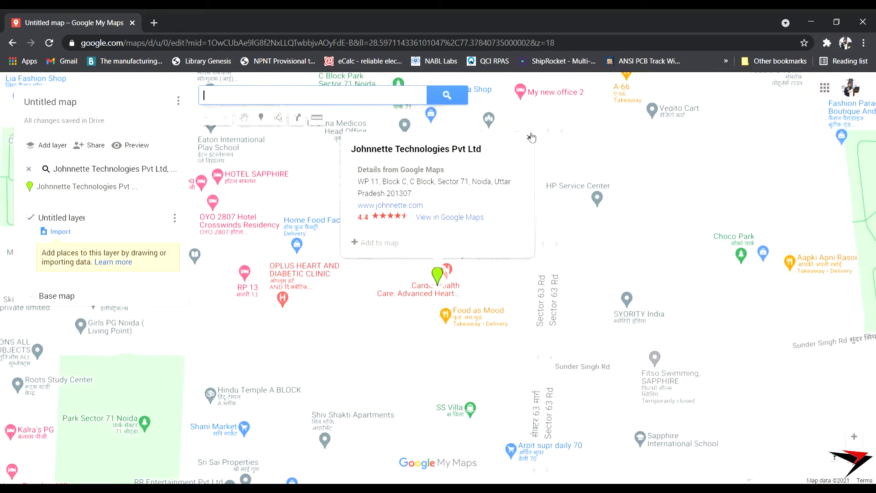
pyautogui.click(529, 137)
# - Centre the map on Park Sector 71 Noida and select the Add marker tool
pyautogui.scroll(2, 337, 332)
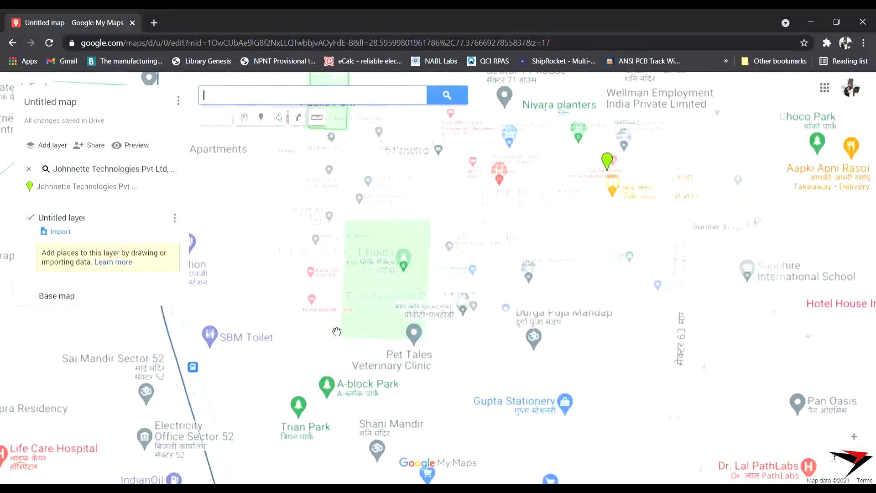
pyautogui.scroll(-1, 337, 332)
pyautogui.moveTo(392, 298); pyautogui.dragTo(419, 306)
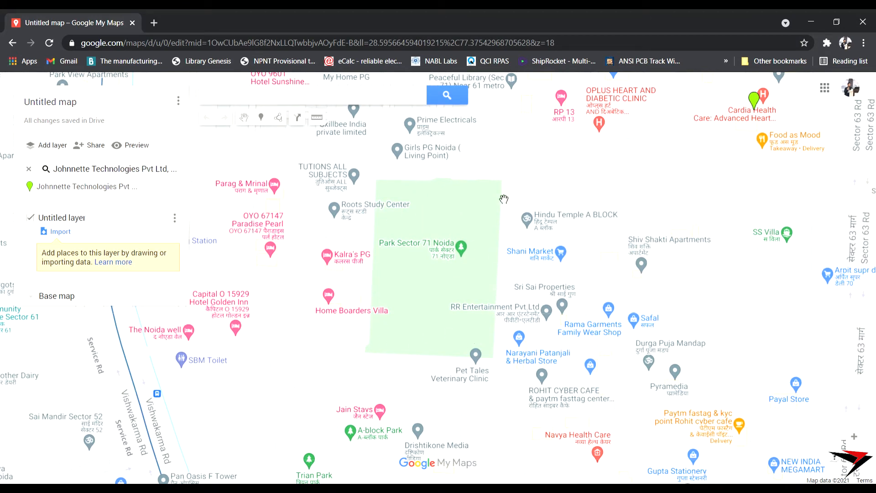
pyautogui.click(261, 117)
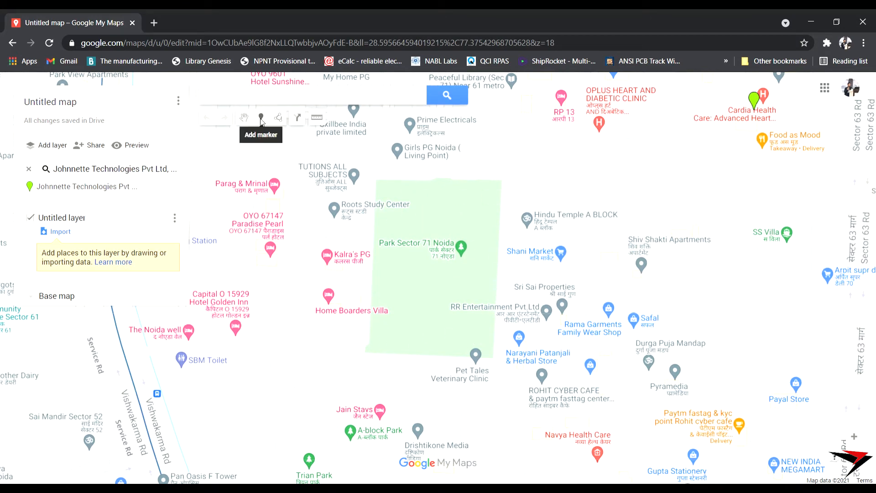
# - Place and save markers Point 1–Point 4 at the park's northwest, northeast, southeast and southwest corners
pyautogui.click(375, 179)
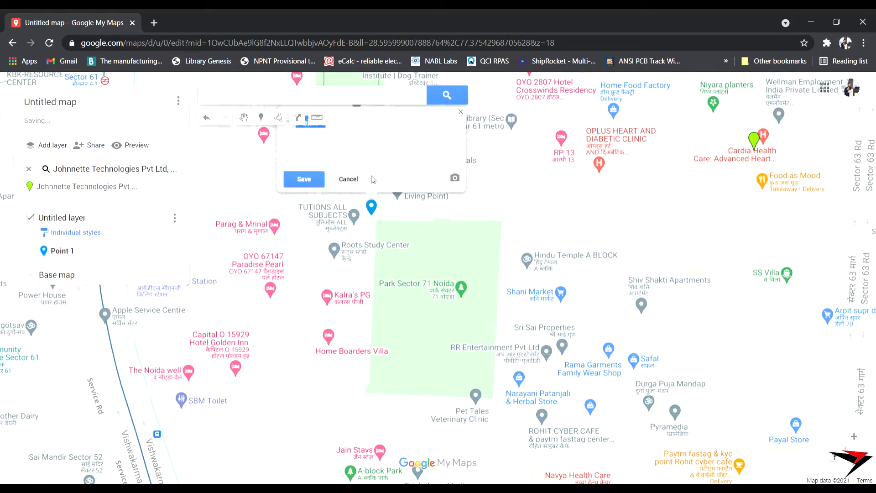
pyautogui.click(263, 118)
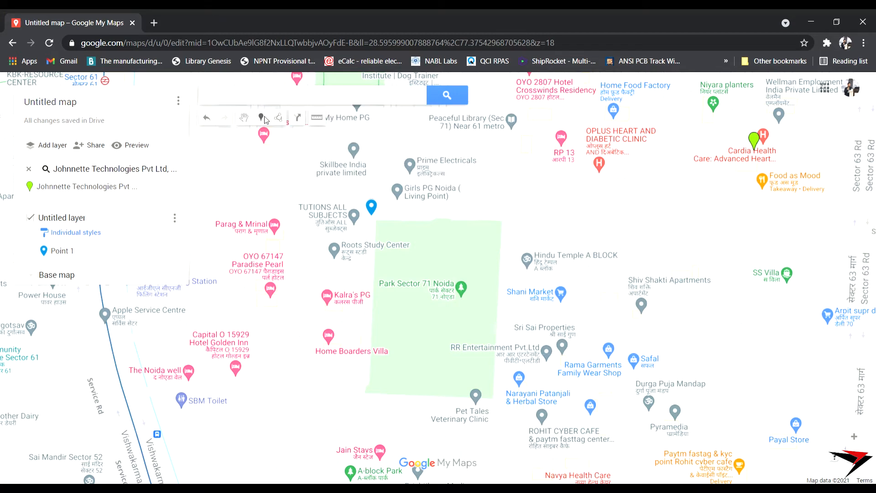
pyautogui.click(508, 219)
pyautogui.click(440, 187)
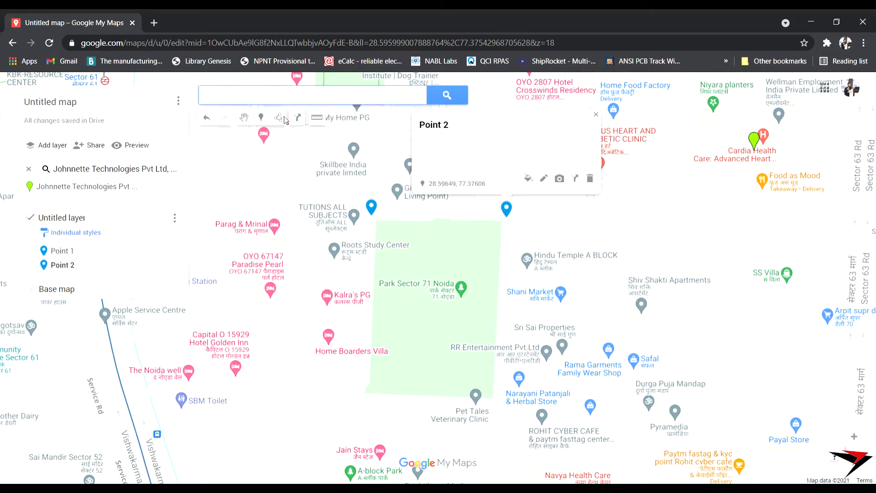
pyautogui.click(262, 123)
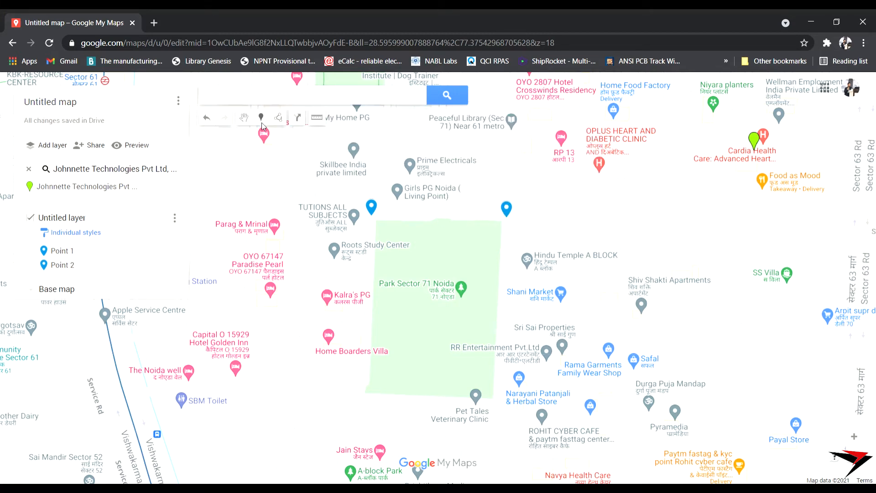
pyautogui.click(498, 400)
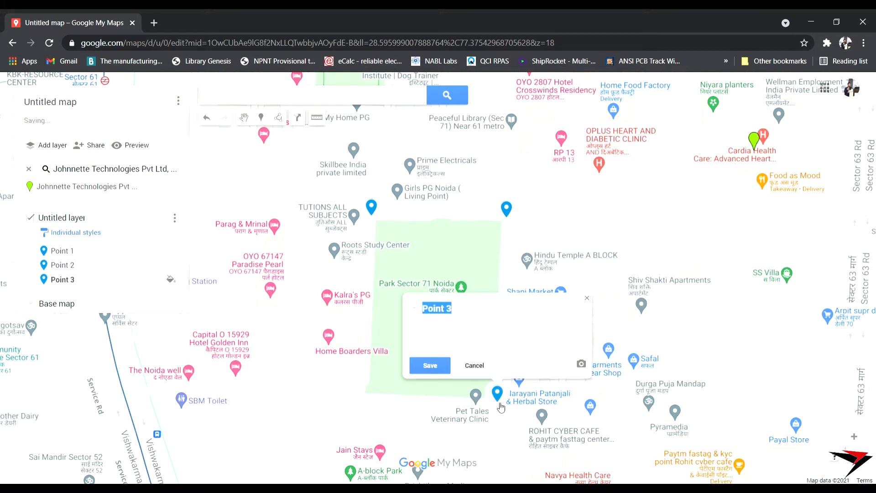
pyautogui.click(427, 363)
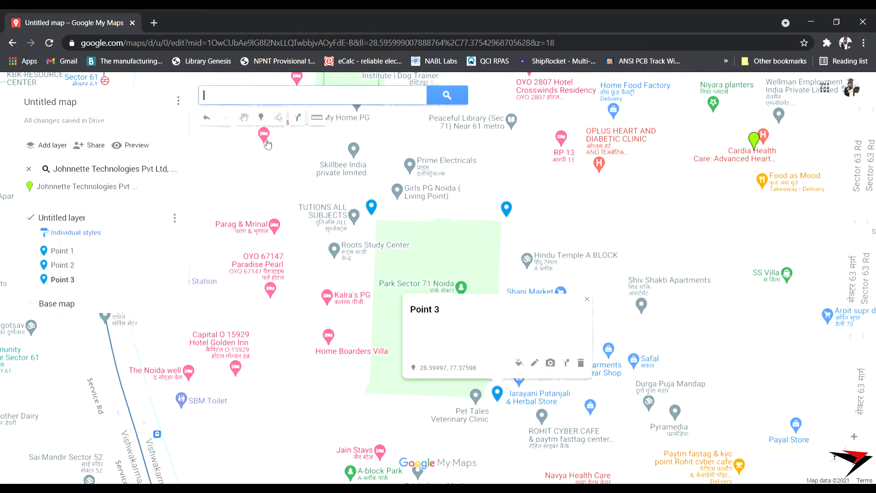
pyautogui.click(261, 118)
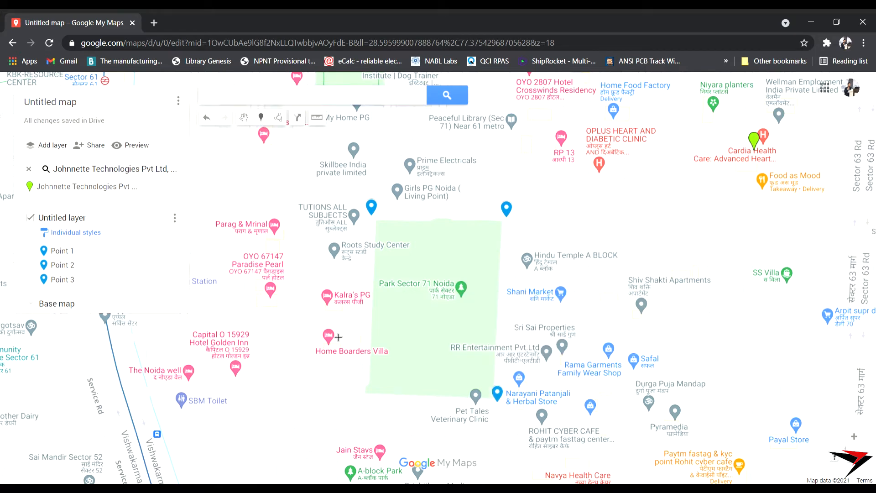
pyautogui.click(361, 396)
pyautogui.click(289, 360)
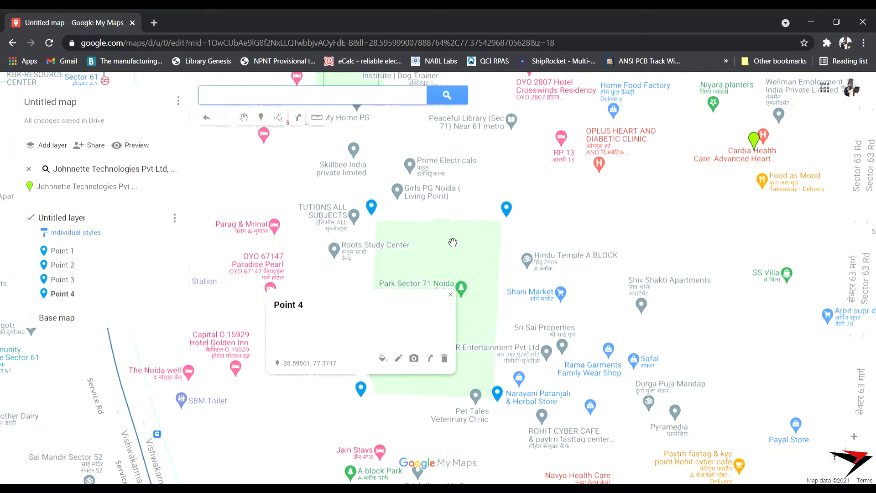
pyautogui.click(451, 294)
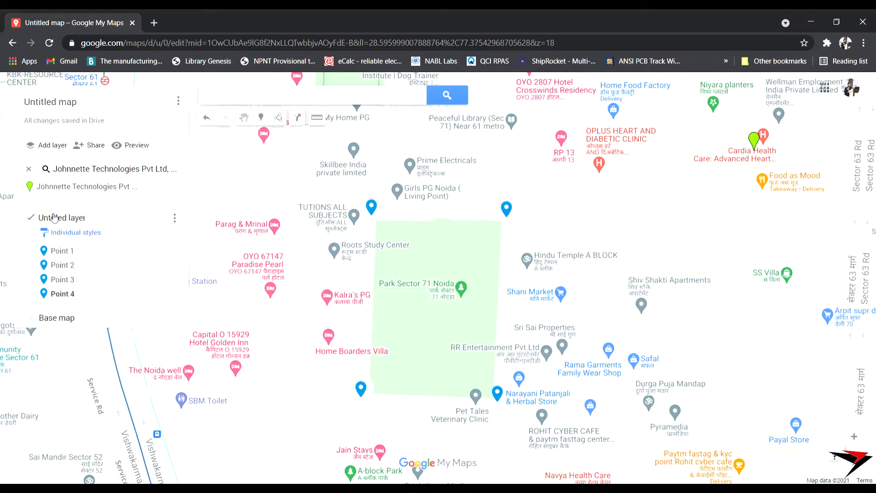
# - Export just the Untitled layer as KML and download it as Geofence.kml
pyautogui.click(179, 102)
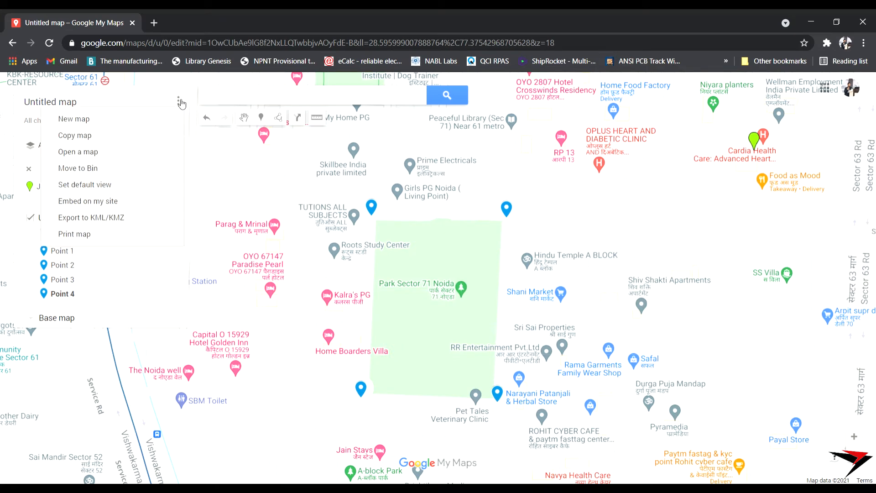
pyautogui.click(94, 218)
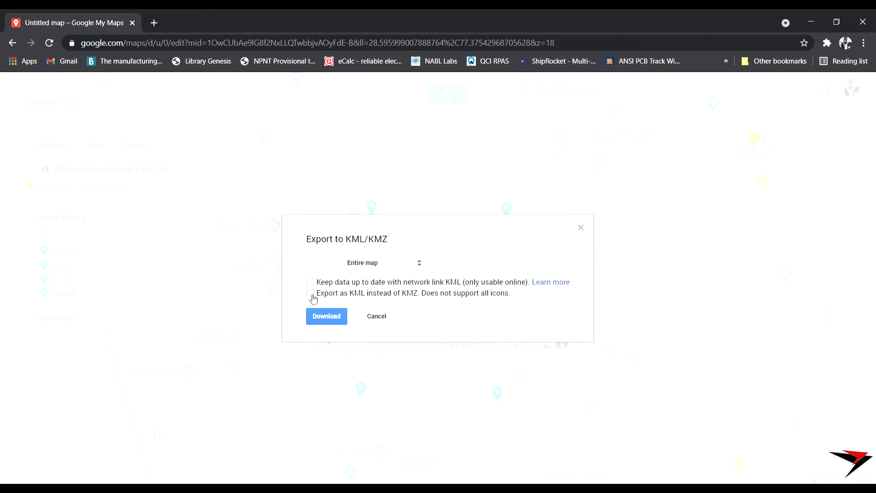
pyautogui.click(366, 264)
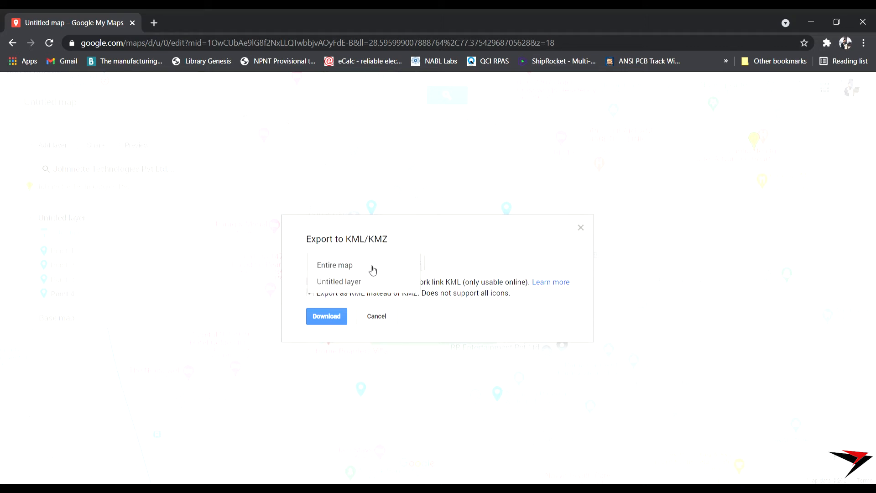
pyautogui.click(353, 286)
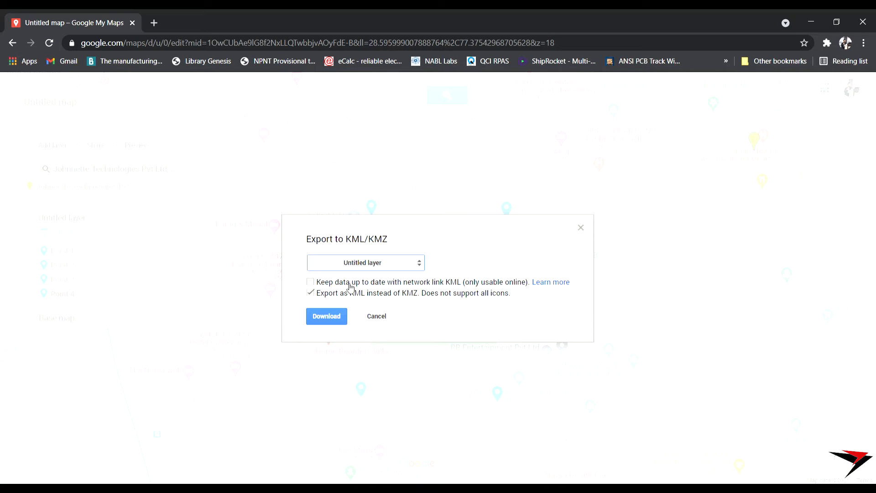
pyautogui.click(327, 316)
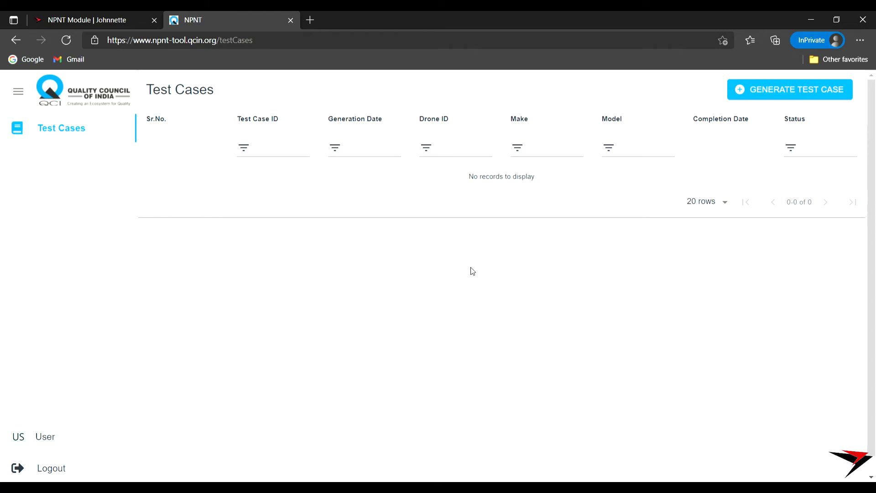
# - Start a new test case with Drone ID JR5-001, Make Johnnette and Model JR5
pyautogui.click(778, 100)
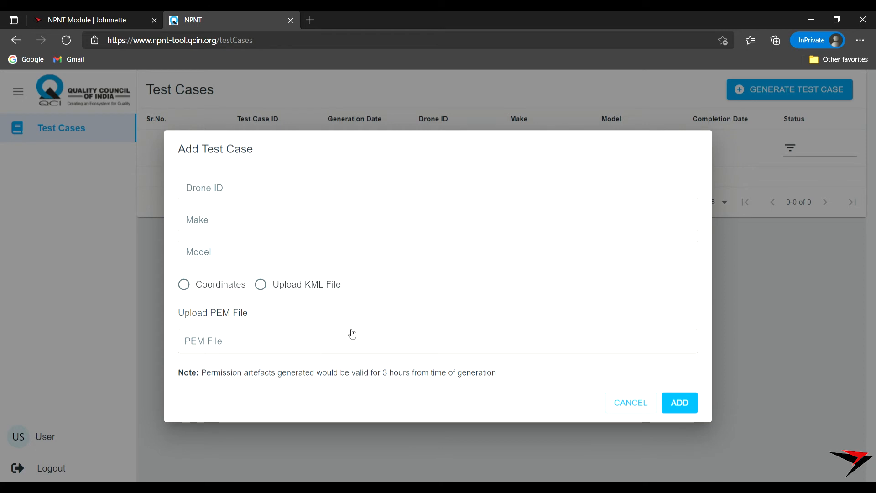
pyautogui.click(237, 189)
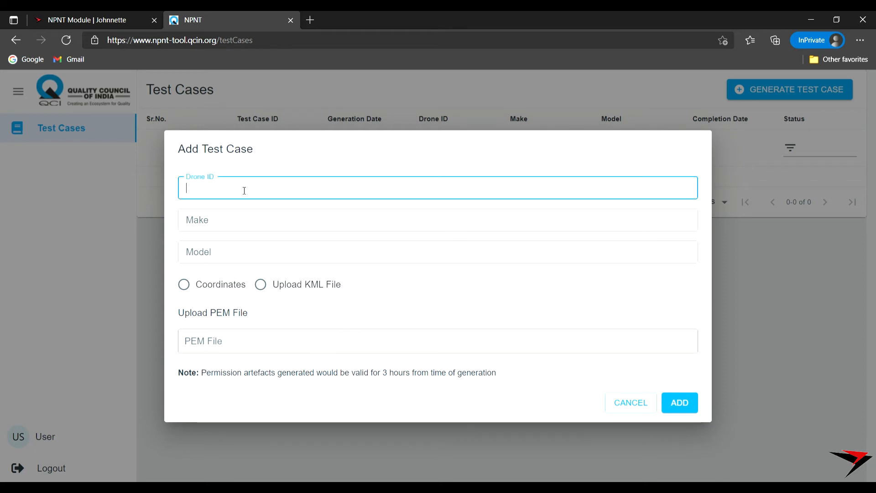
pyautogui.write('JR')
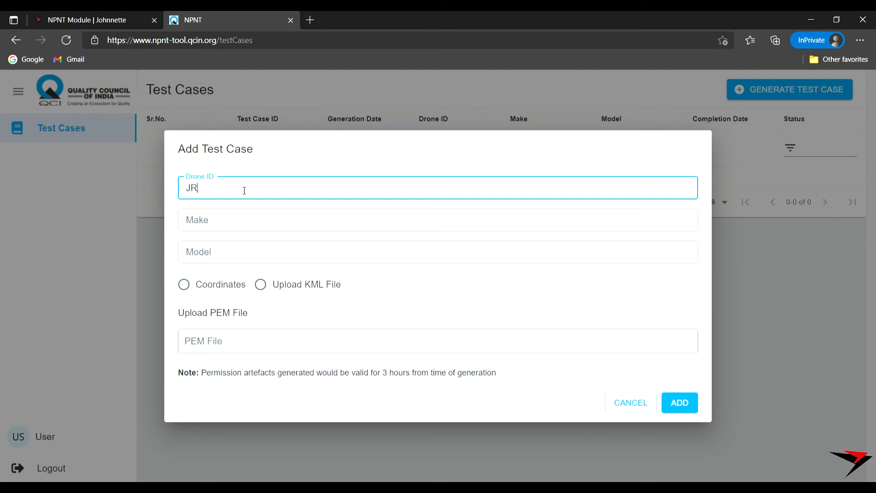
pyautogui.write('5-001')
pyautogui.press('Tab')
pyautogui.write('Joh')
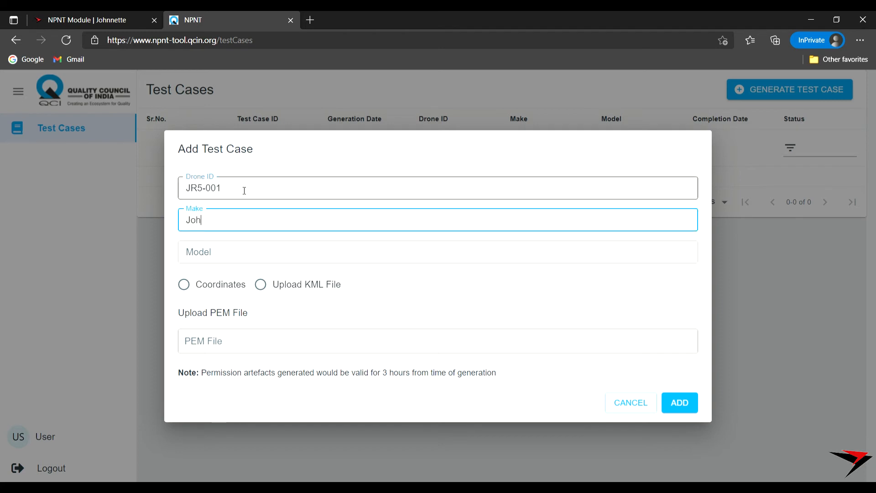
pyautogui.write('nnette')
pyautogui.press('Tab')
pyautogui.write('JR5')
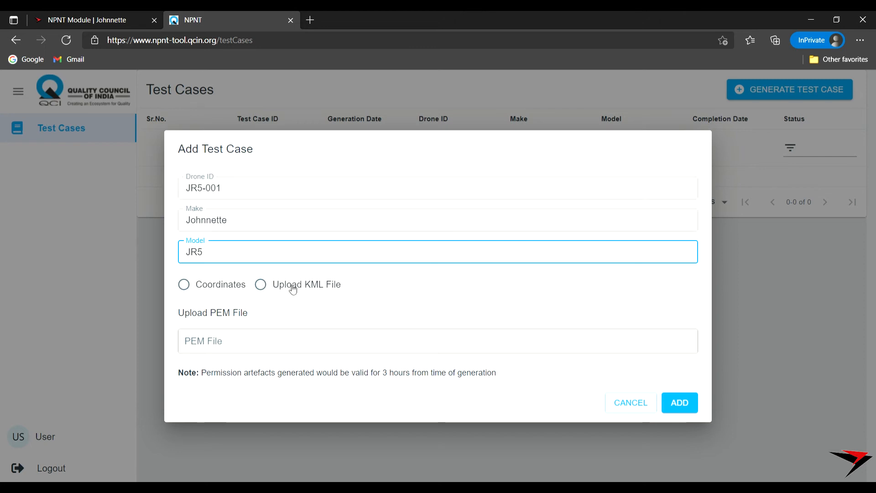
pyautogui.click(260, 284)
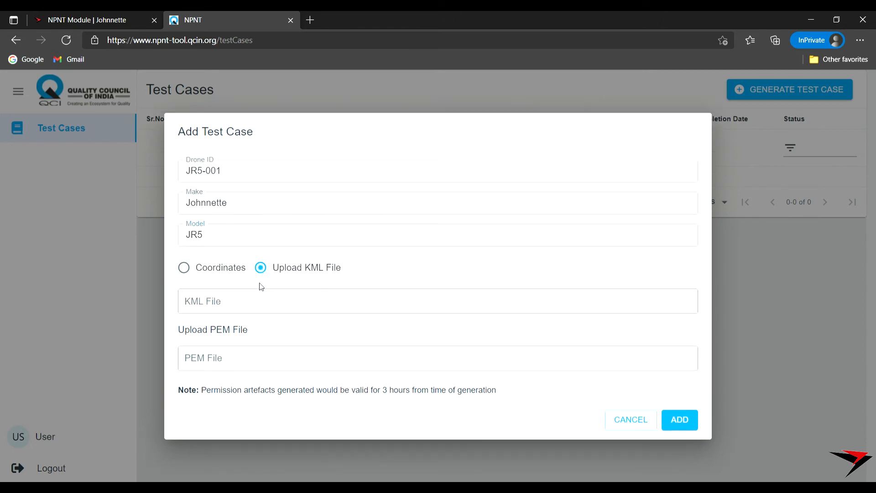
pyautogui.click(236, 300)
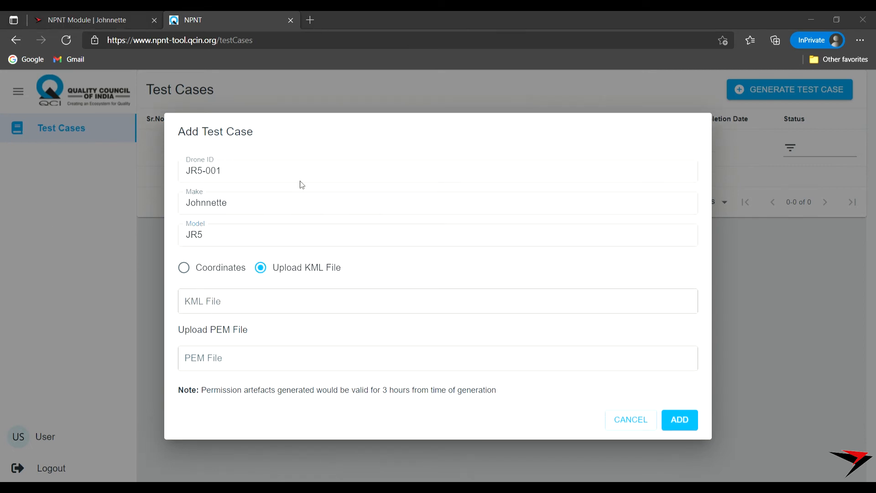
pyautogui.click(299, 270)
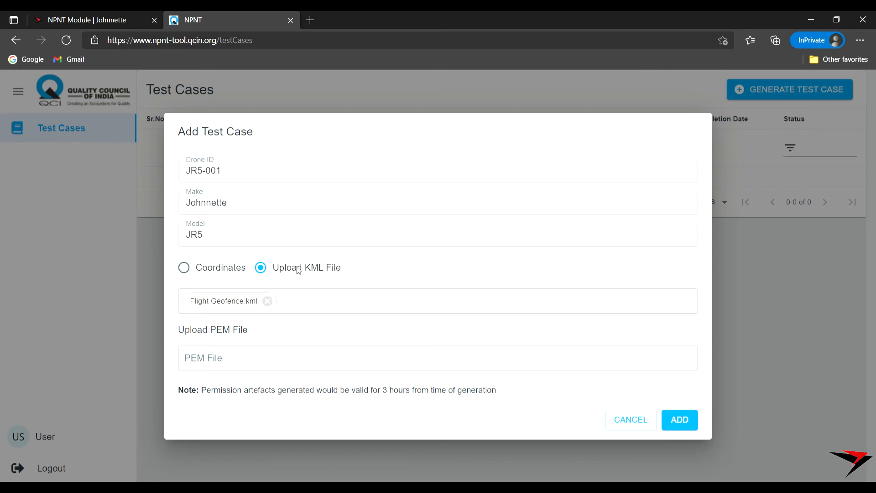
pyautogui.click(229, 361)
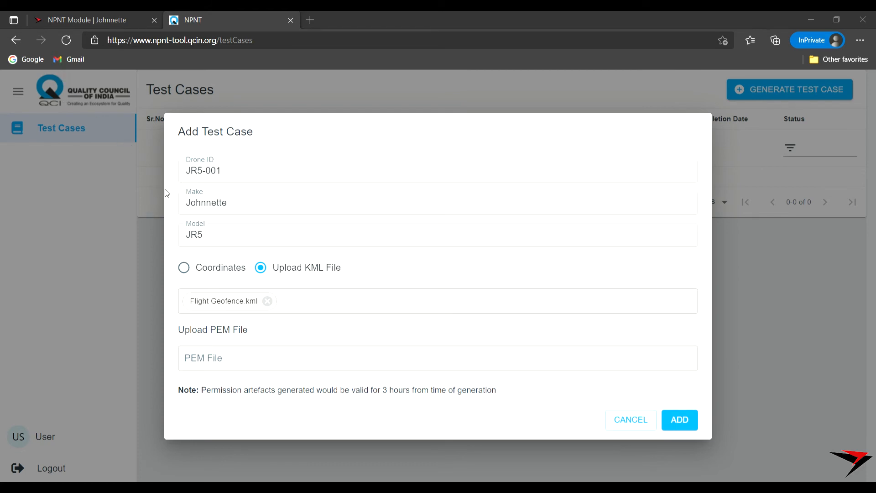
pyautogui.doubleClick(179, 180)
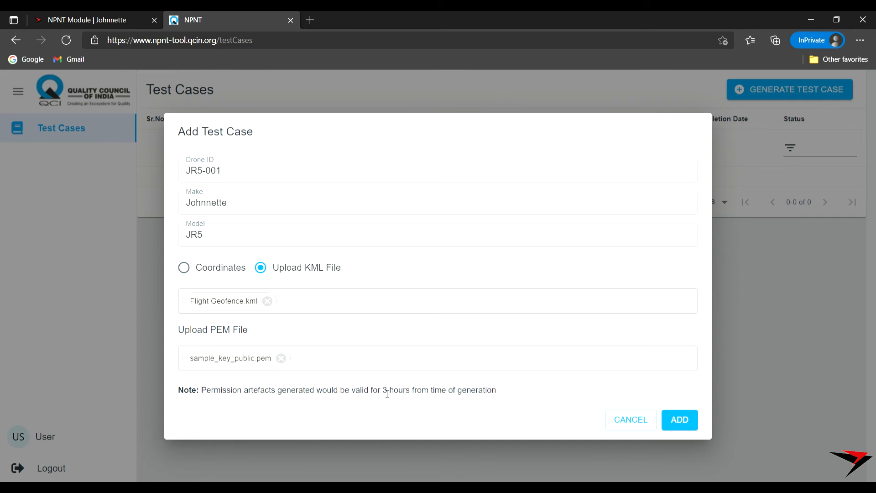
pyautogui.click(680, 420)
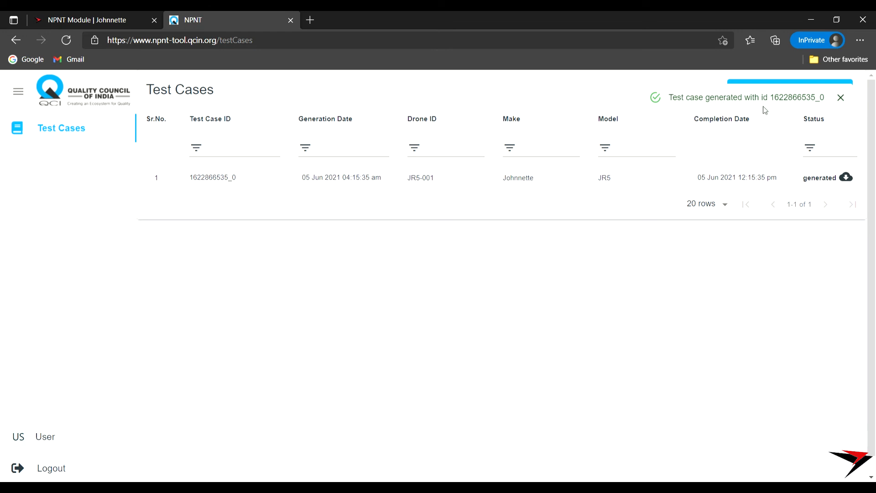
# - Download the permission artefact files for the generated test case
pyautogui.click(845, 178)
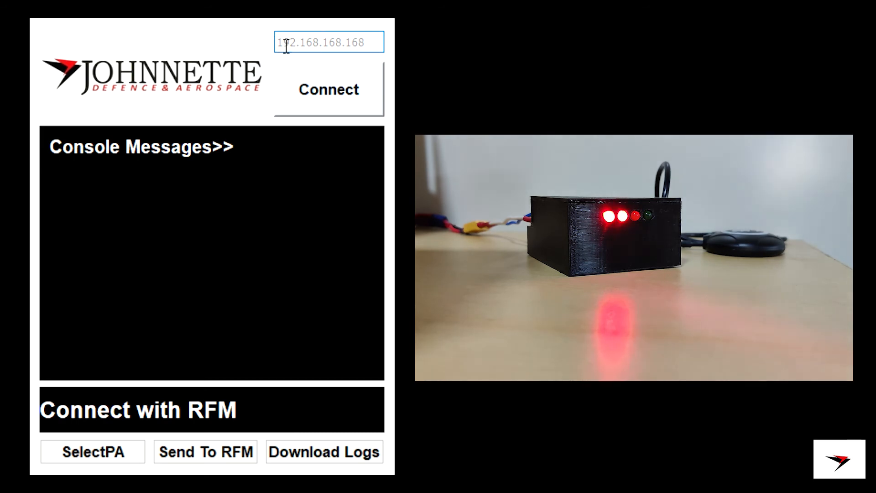
# - Connect to the RFM at 192.168.1.10 and send it a valid permission artefact XML
pyautogui.write('19')
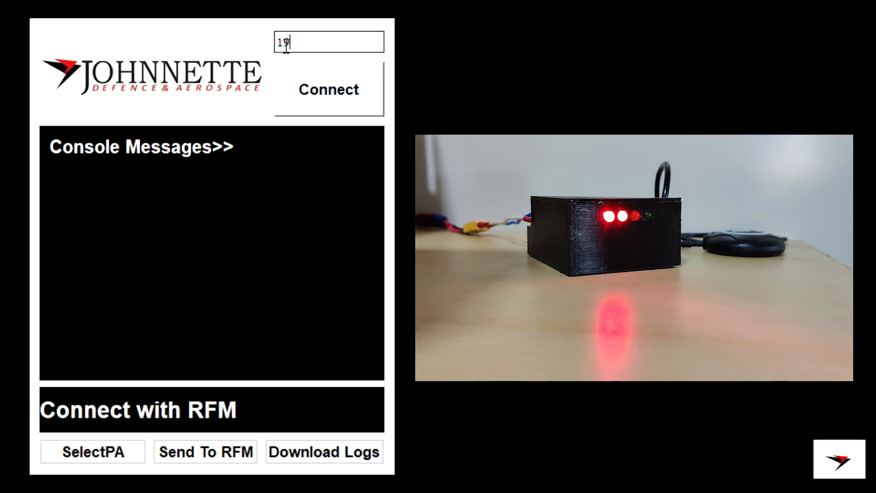
pyautogui.write('2.168.1.10')
pyautogui.click(328, 98)
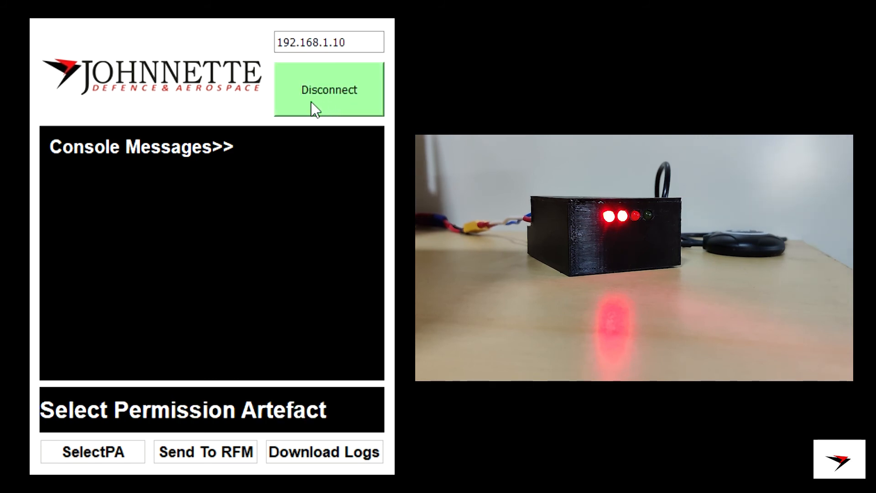
pyautogui.click(75, 446)
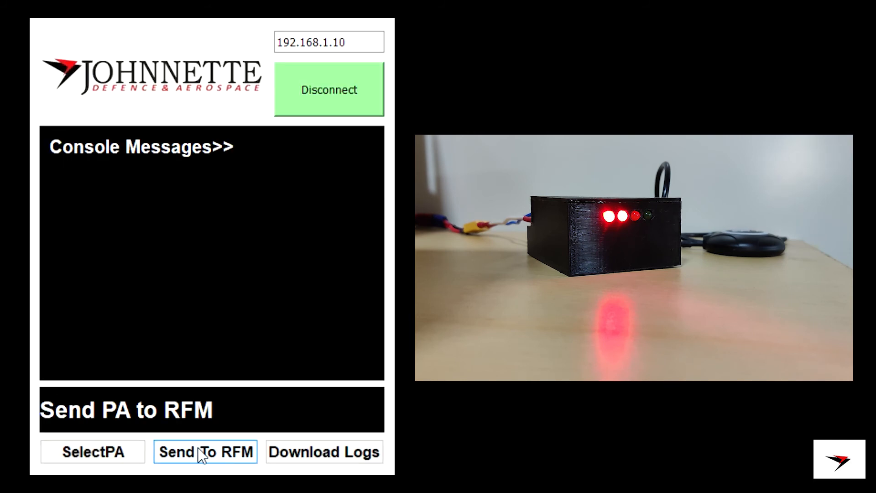
pyautogui.click(211, 454)
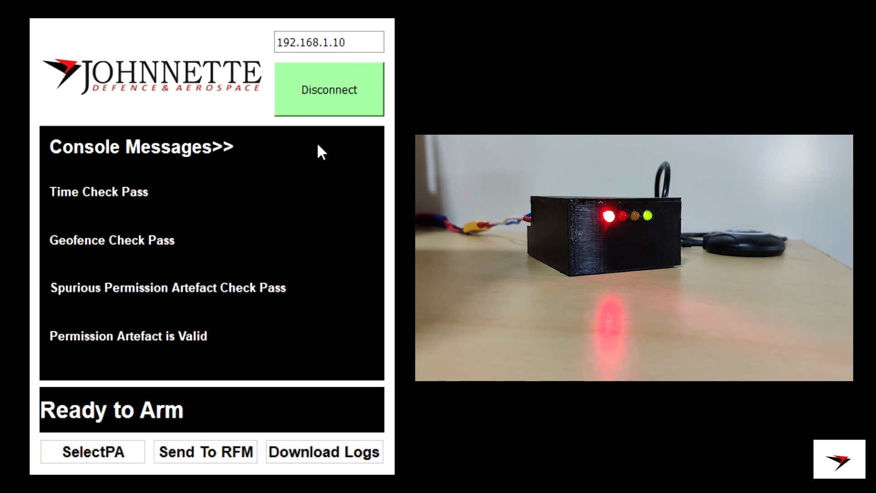
# - Reconnect to the RFM and send the geofence-breach permission artefact
pyautogui.click(340, 104)
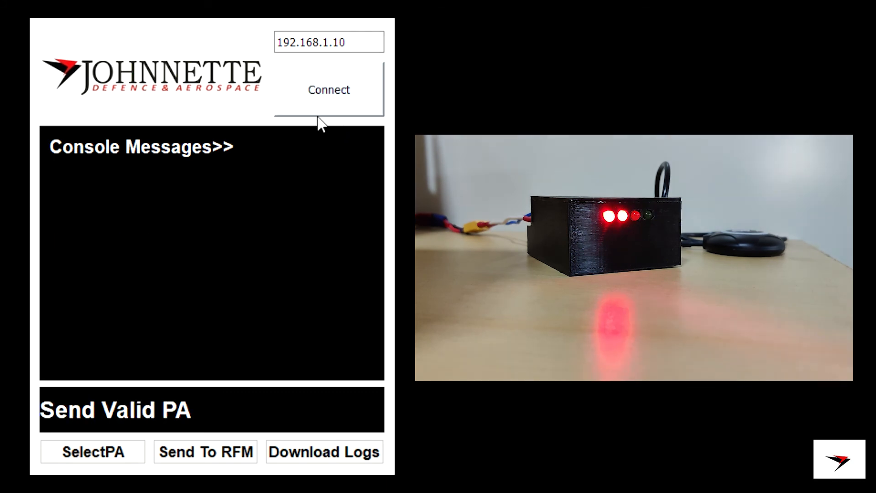
pyautogui.click(310, 98)
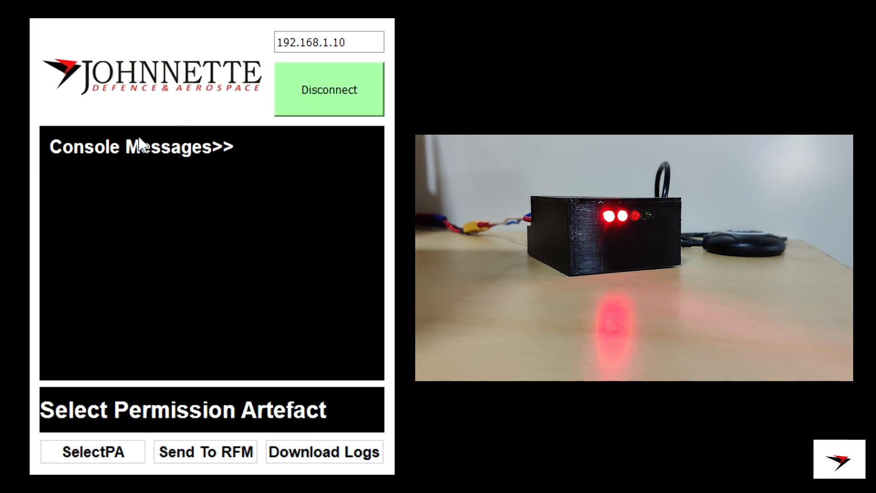
pyautogui.click(208, 459)
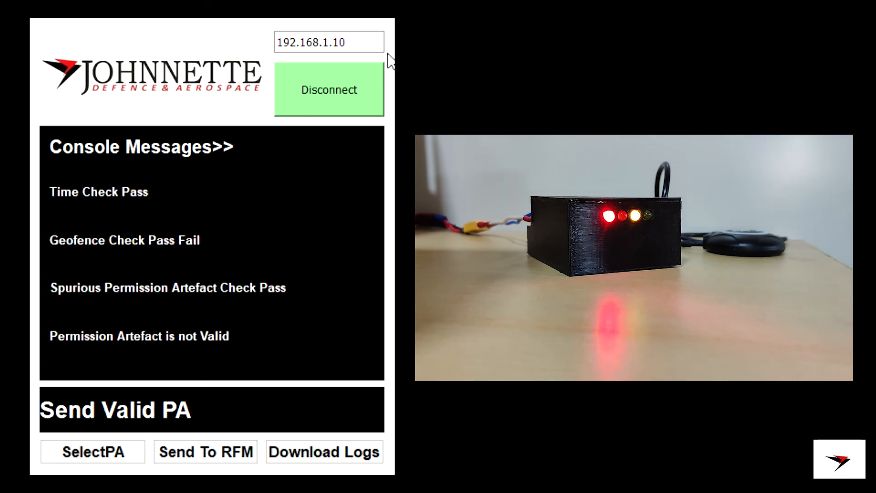